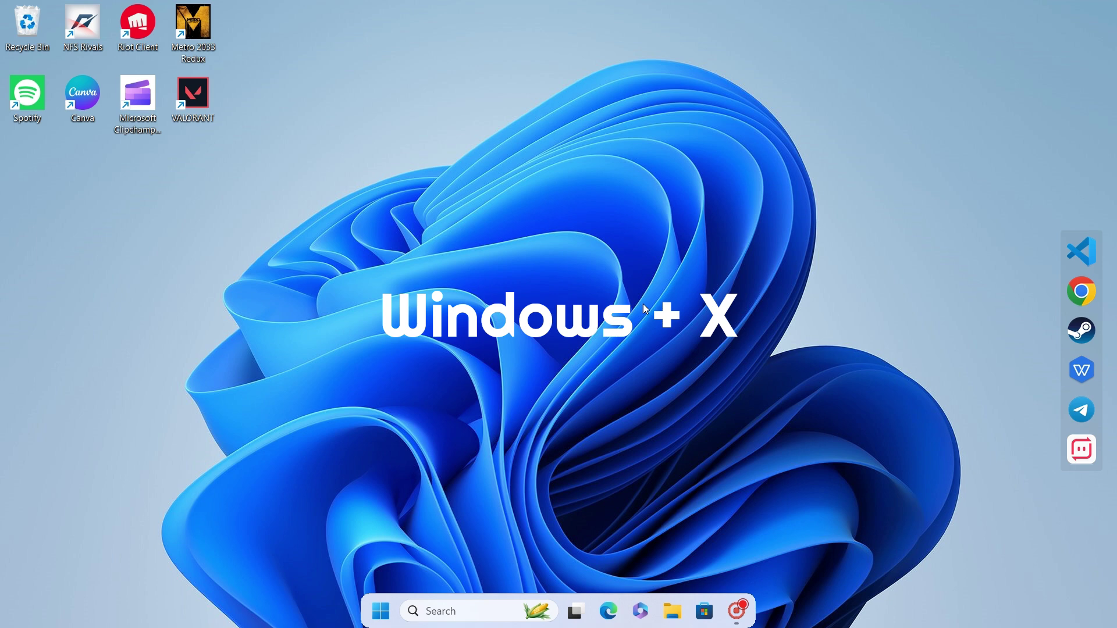
Open Task Manager, widen its window, and go to the Startup apps page
key("super+x")
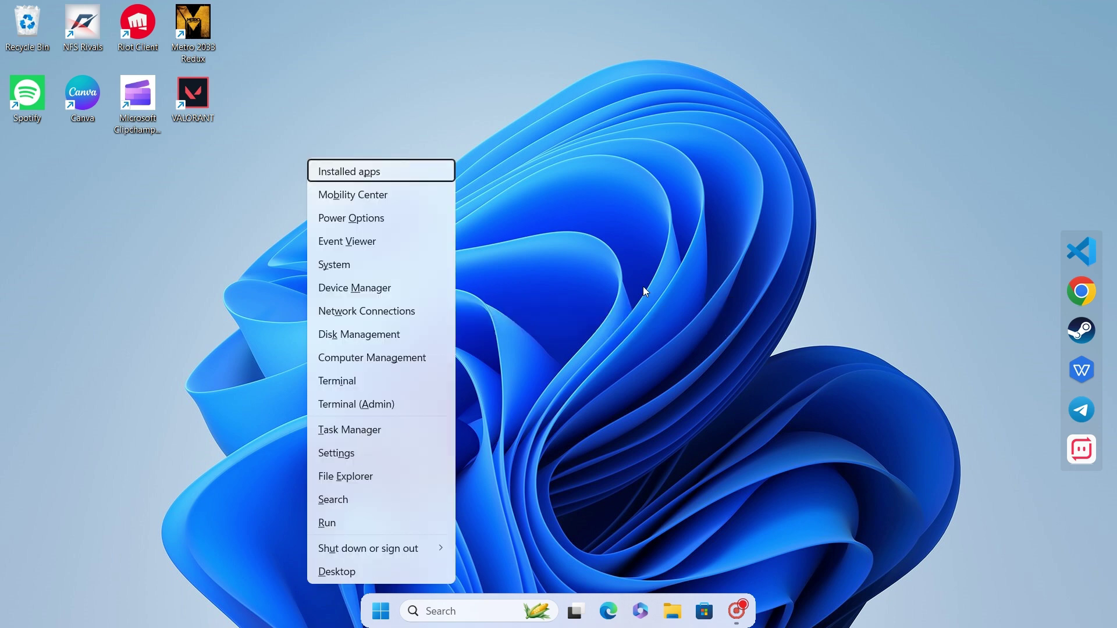
left_click(383, 435)
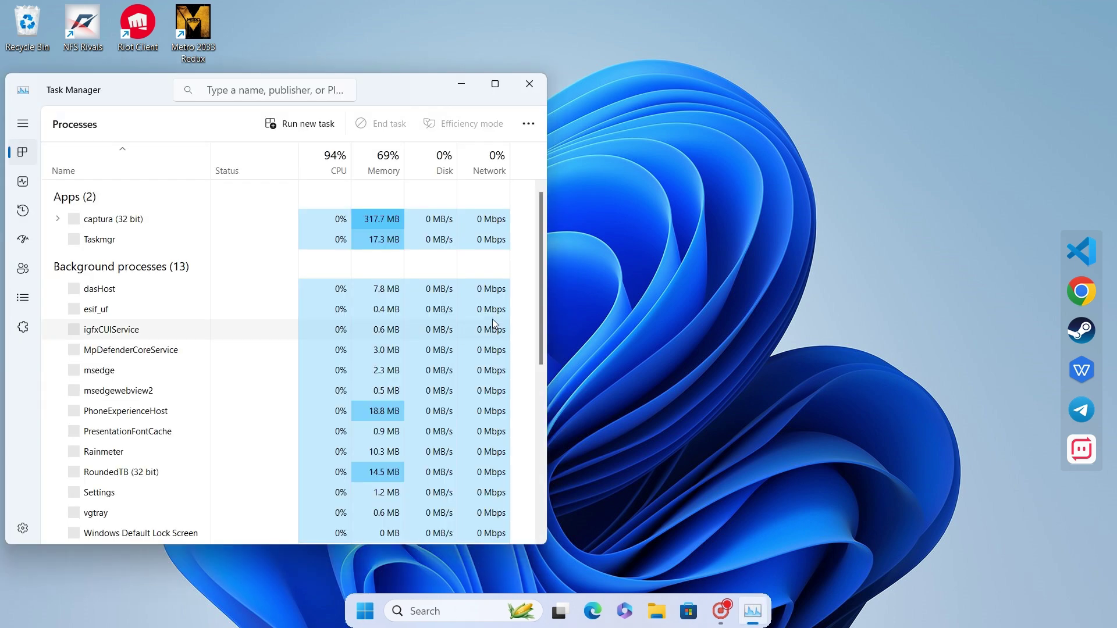
left_click_drag(542, 170, 766, 169)
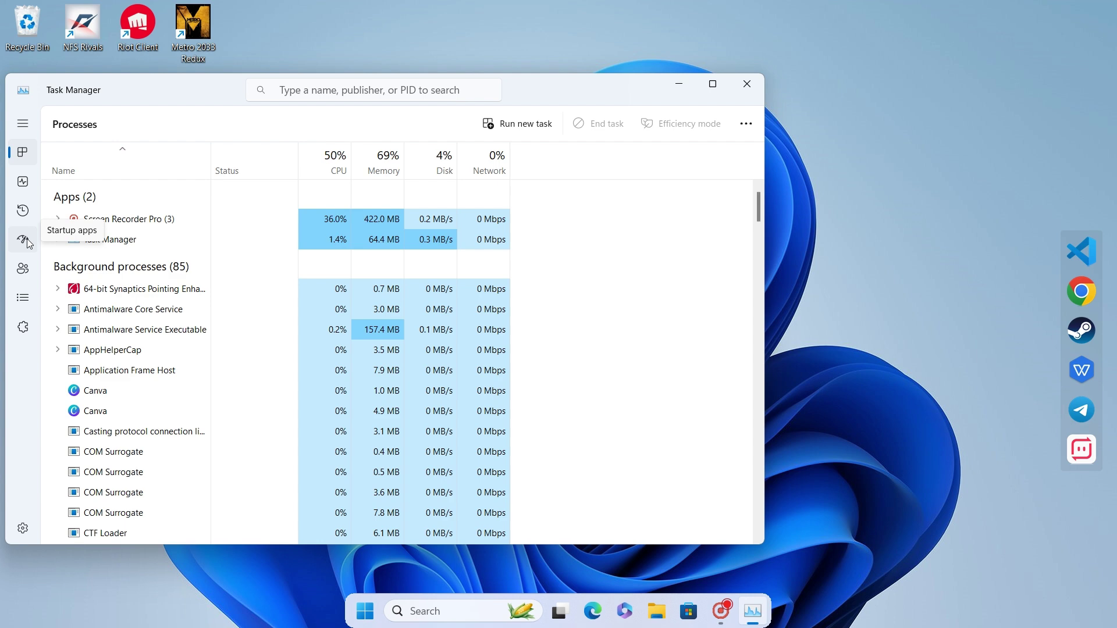
left_click(23, 124)
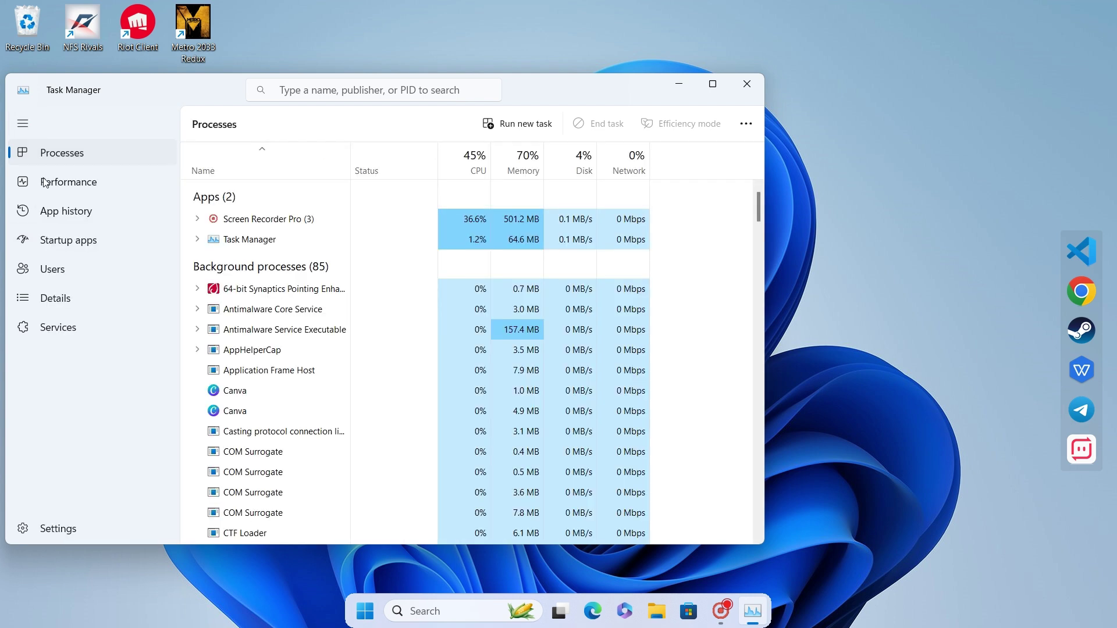
left_click(77, 244)
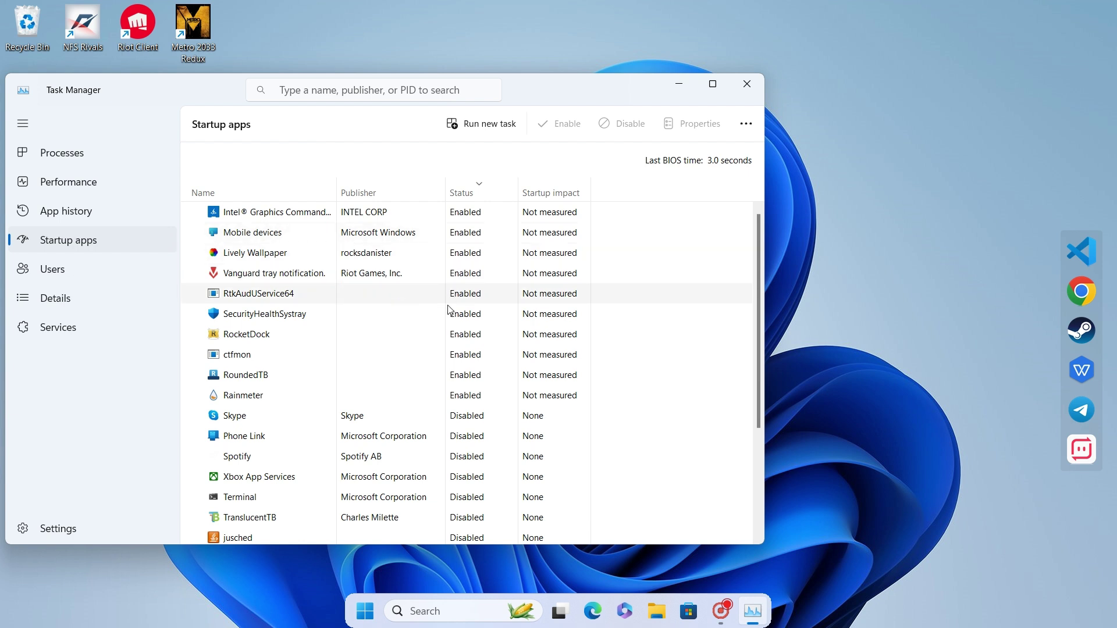
scroll(451, 309, "down", 2)
scroll(451, 324, "up", 2)
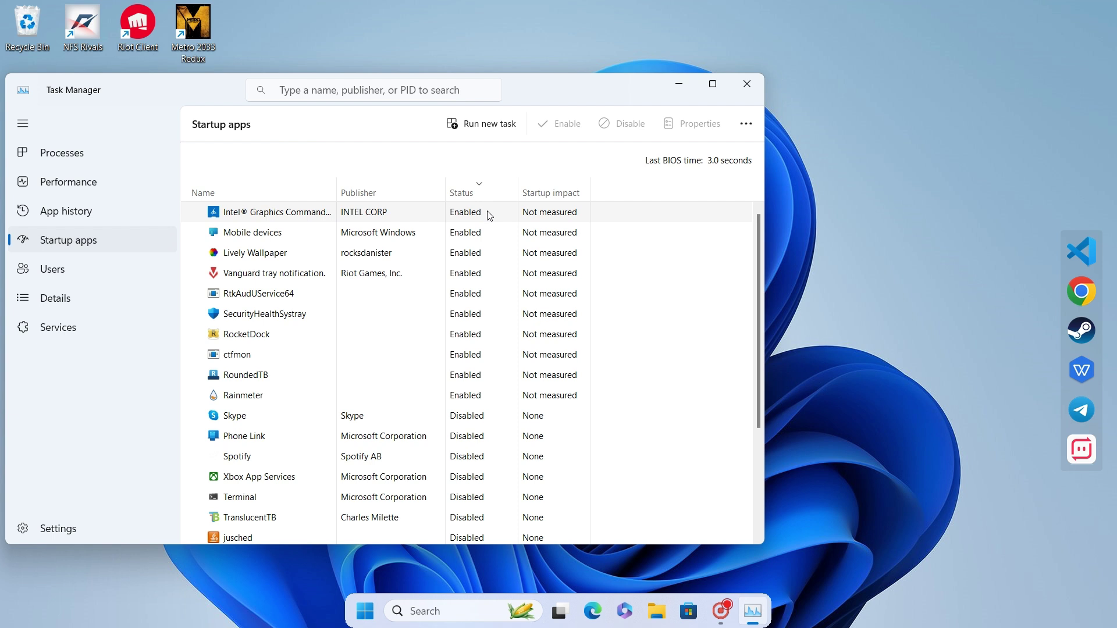
Disable Lively Wallpaper so it no longer launches at startup
right_click(498, 258)
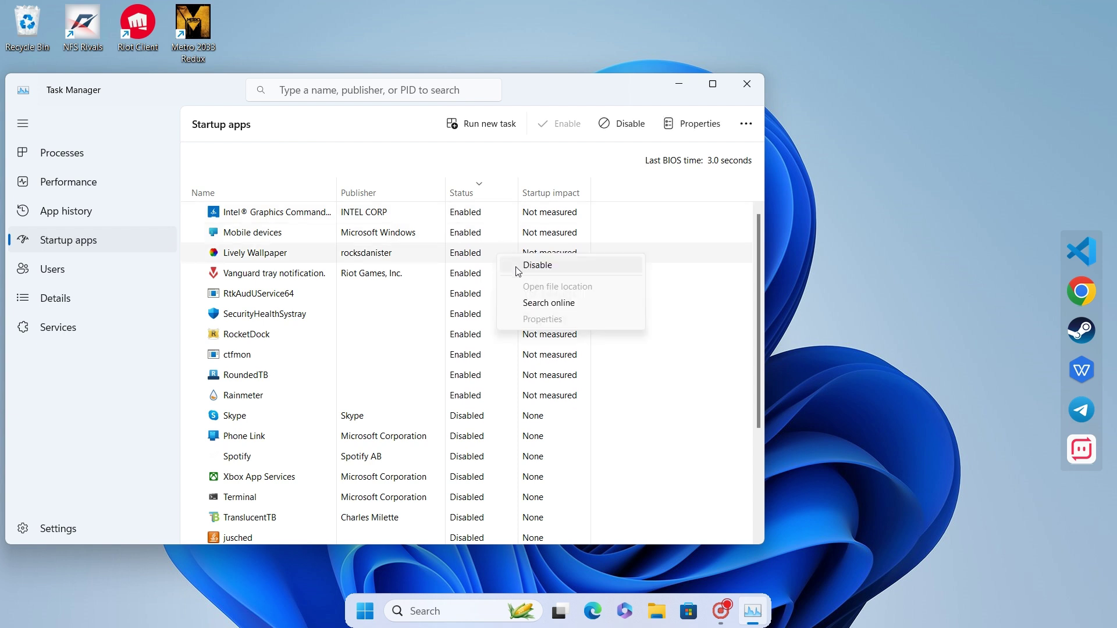
left_click(518, 271)
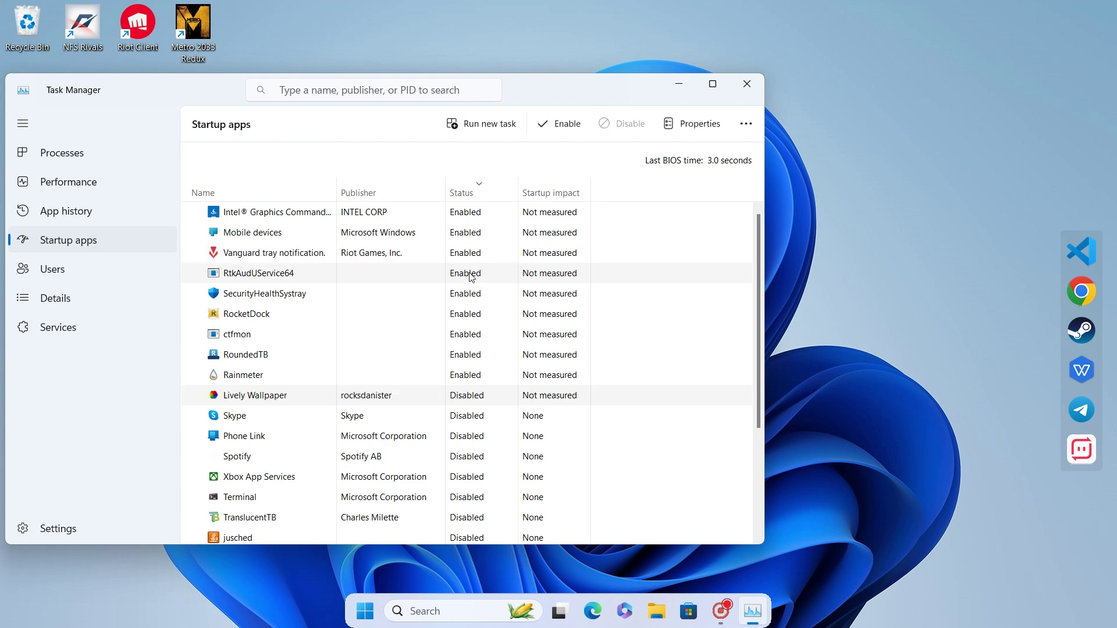
scroll(458, 273, "down", 5)
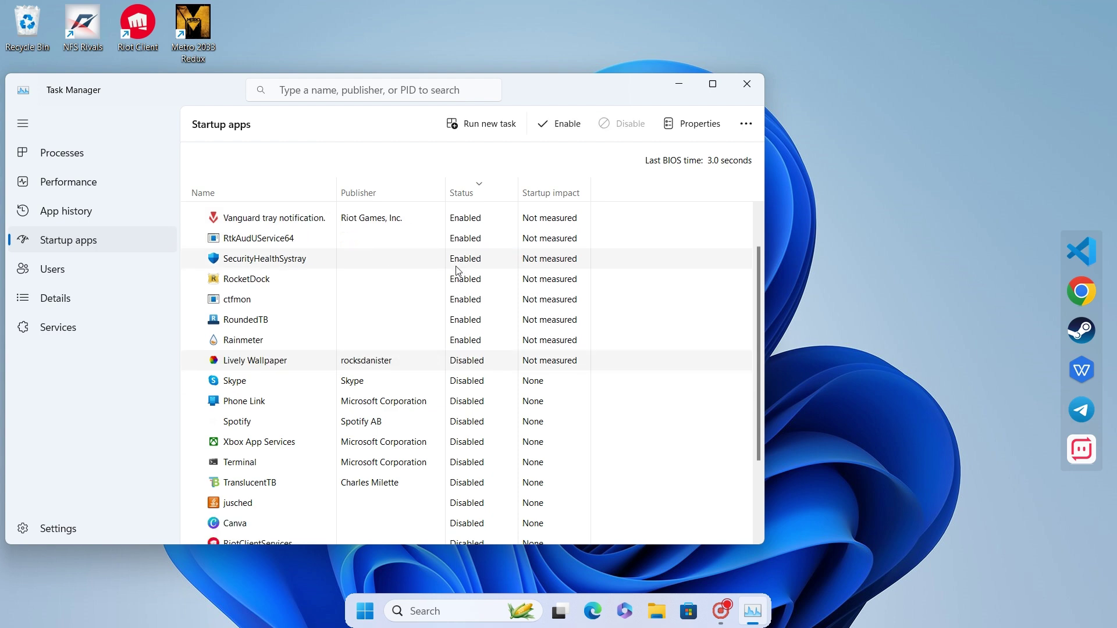
scroll(458, 270, "up", 5)
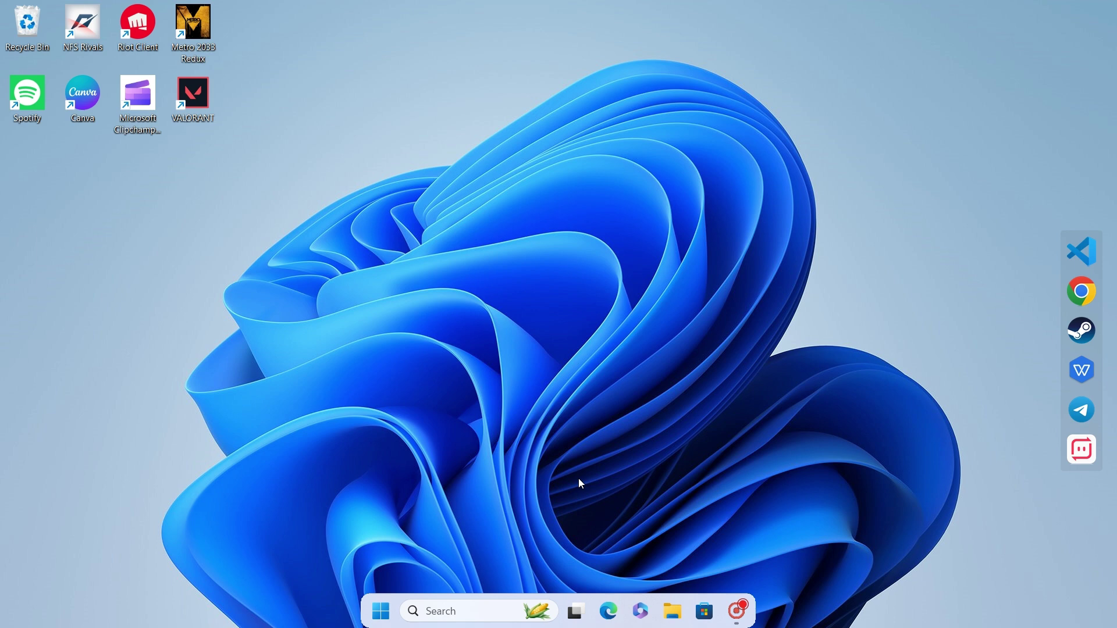
In Settings, find the power options and change Power mode from Balanced to Best performance
left_click(381, 611)
left_click(747, 202)
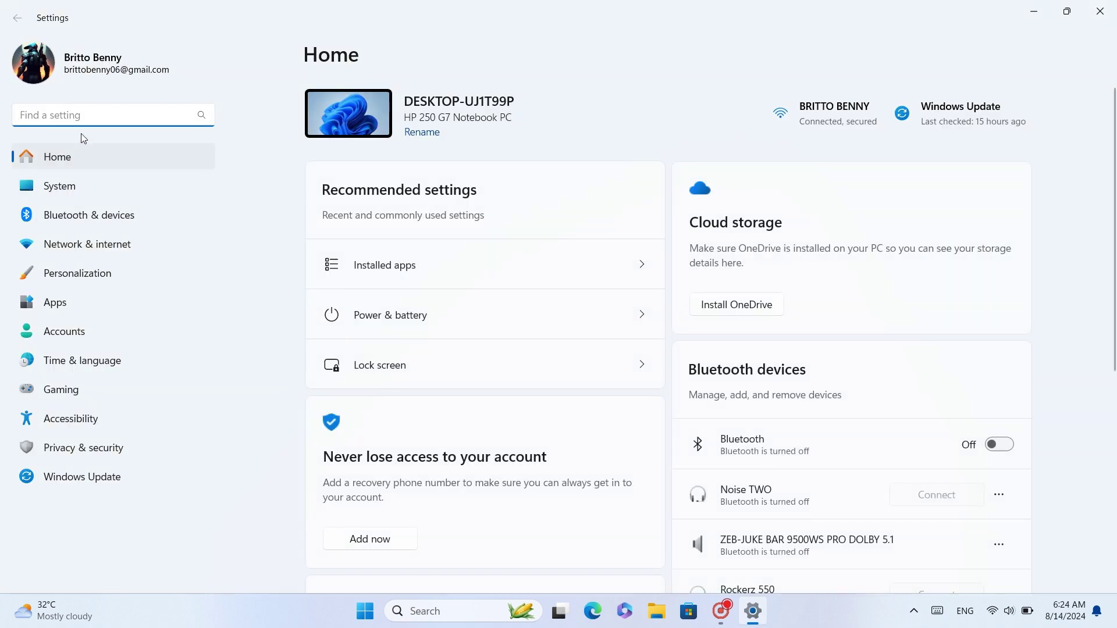
type("power")
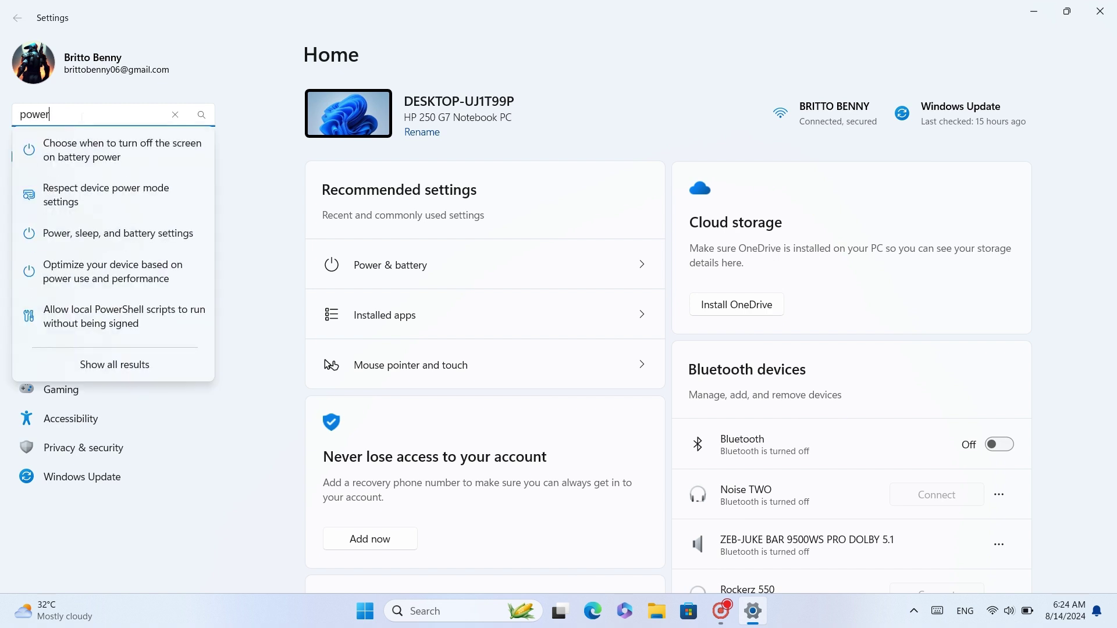
type(" optio")
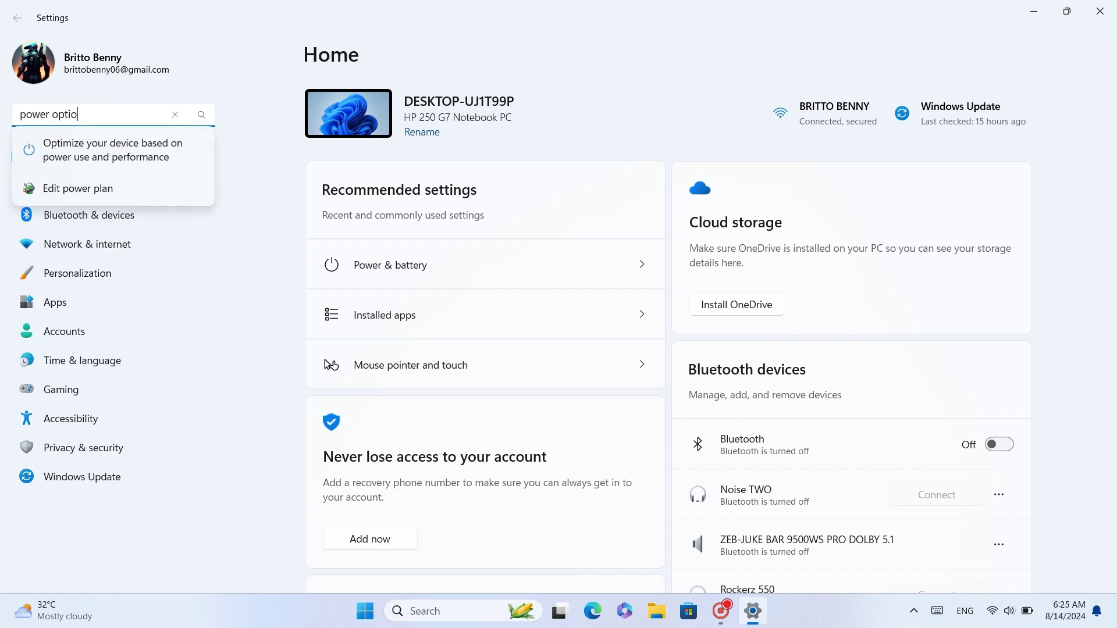
key("Return")
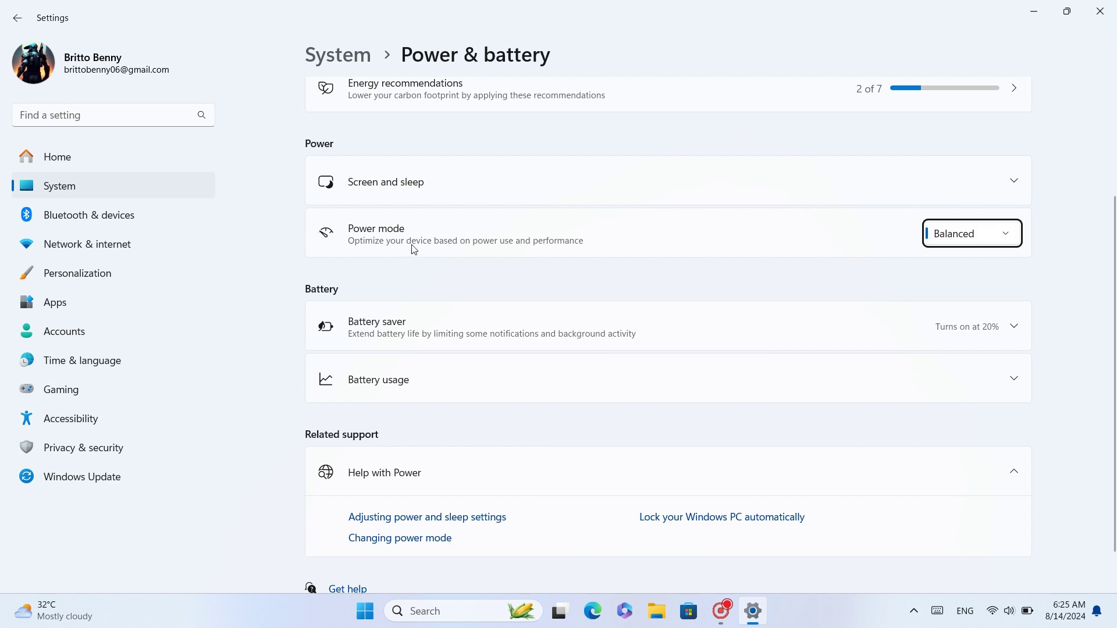
left_click(973, 237)
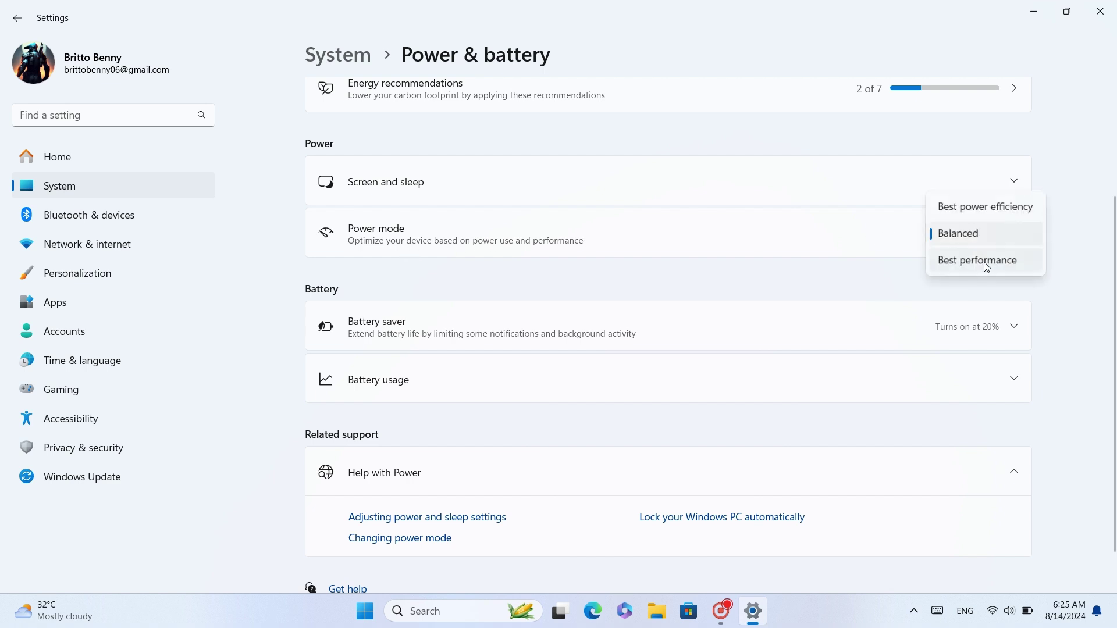
left_click(985, 261)
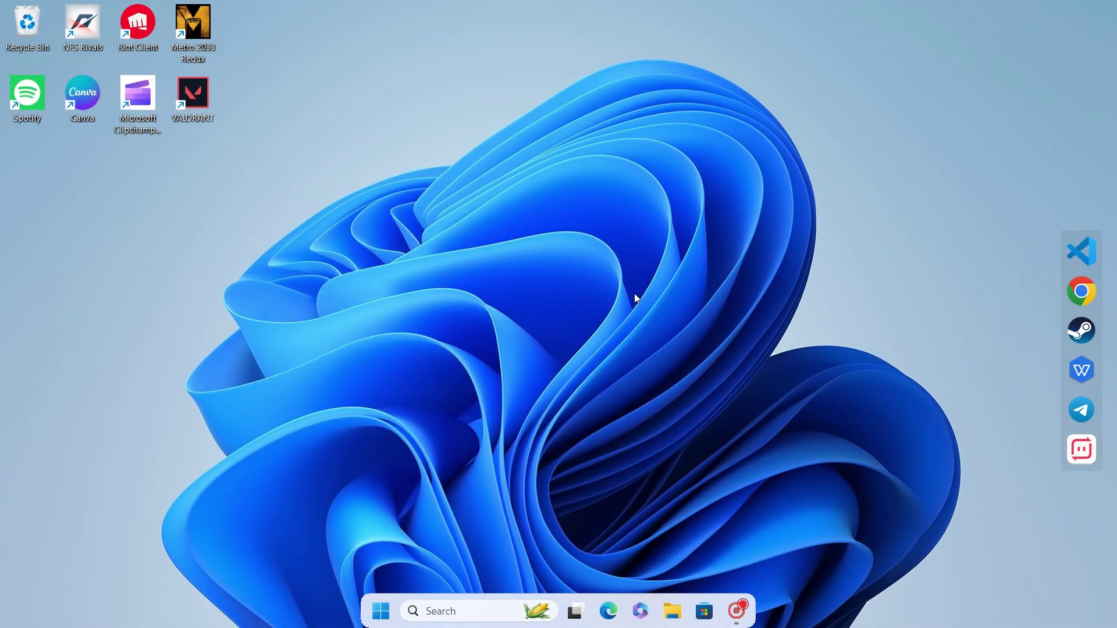
Open the advanced system settings and their Performance Options for visual effects
left_click(442, 617)
type("view")
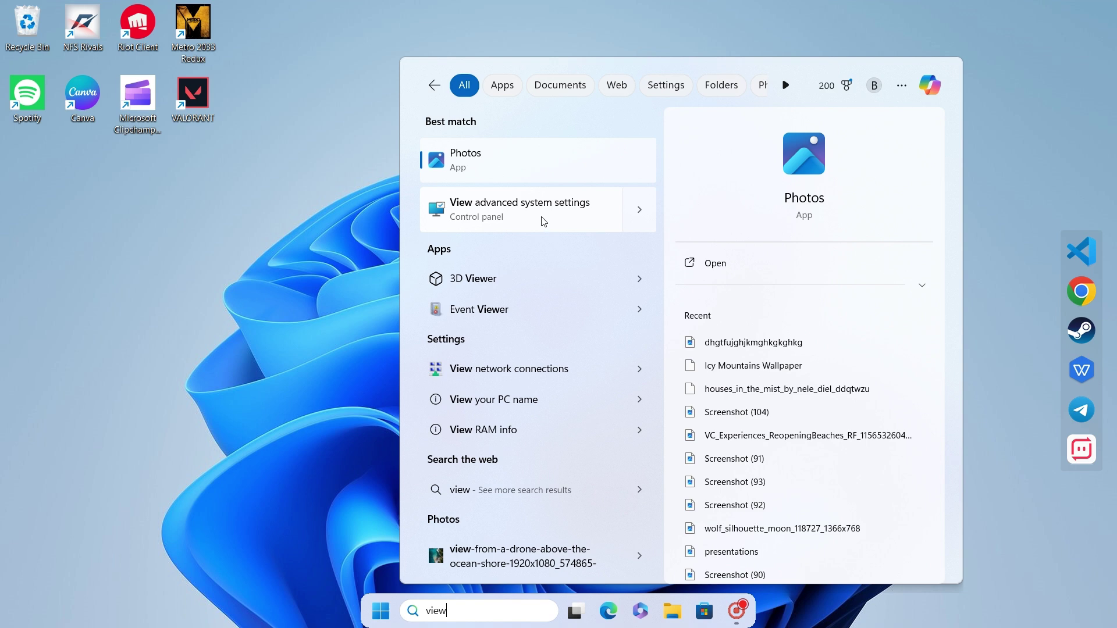
left_click(599, 213)
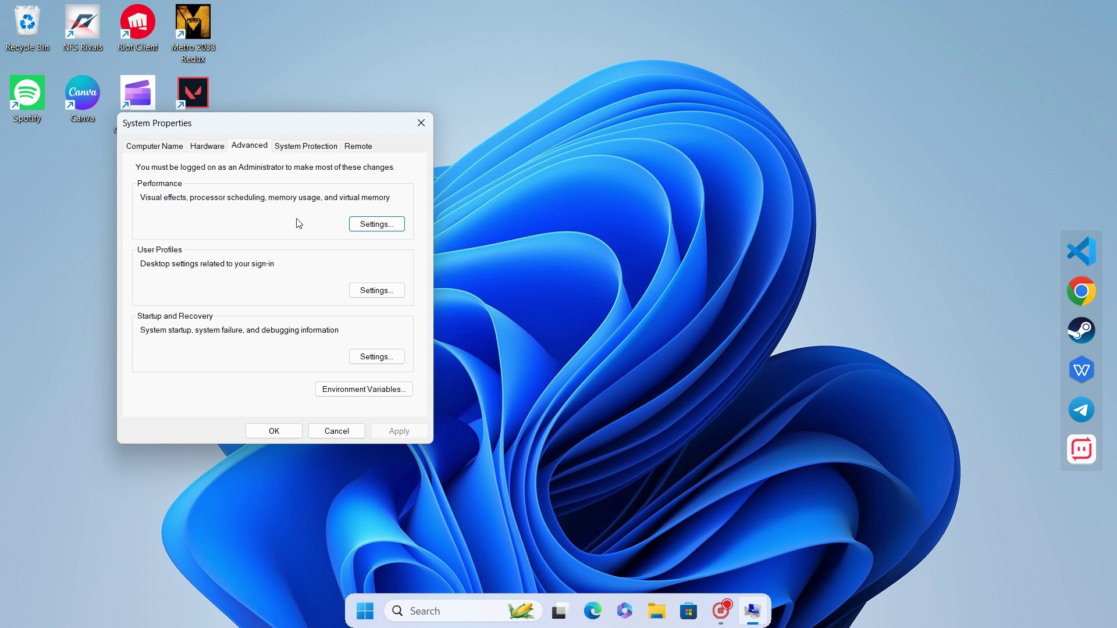
left_click(377, 227)
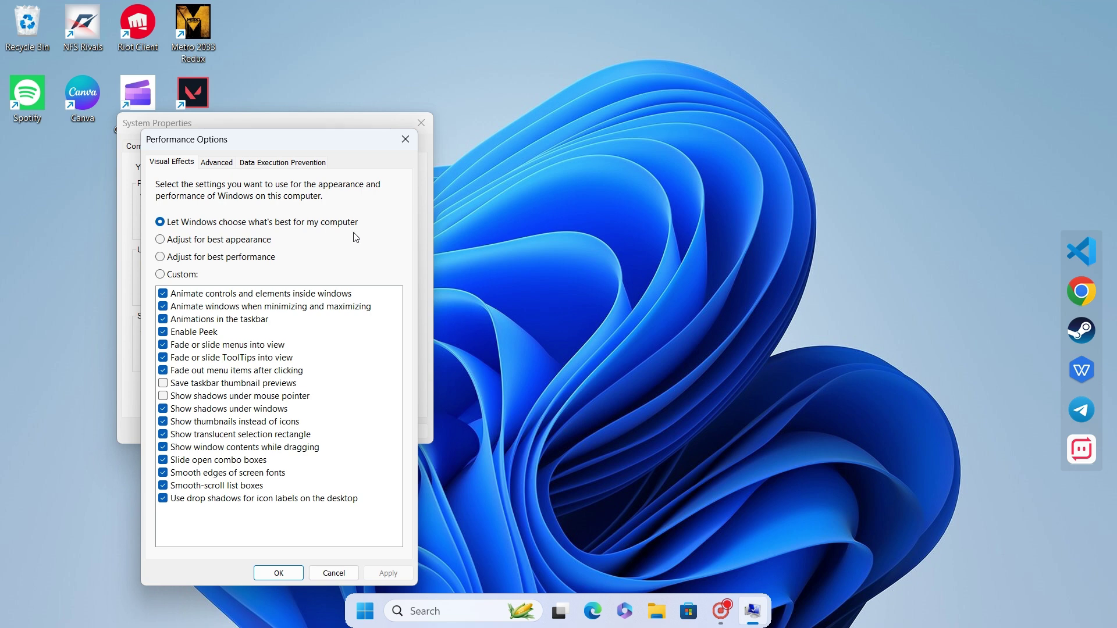
Turn off all visual effects except thumbnails and smooth screen-font edges, then apply
left_click(271, 261)
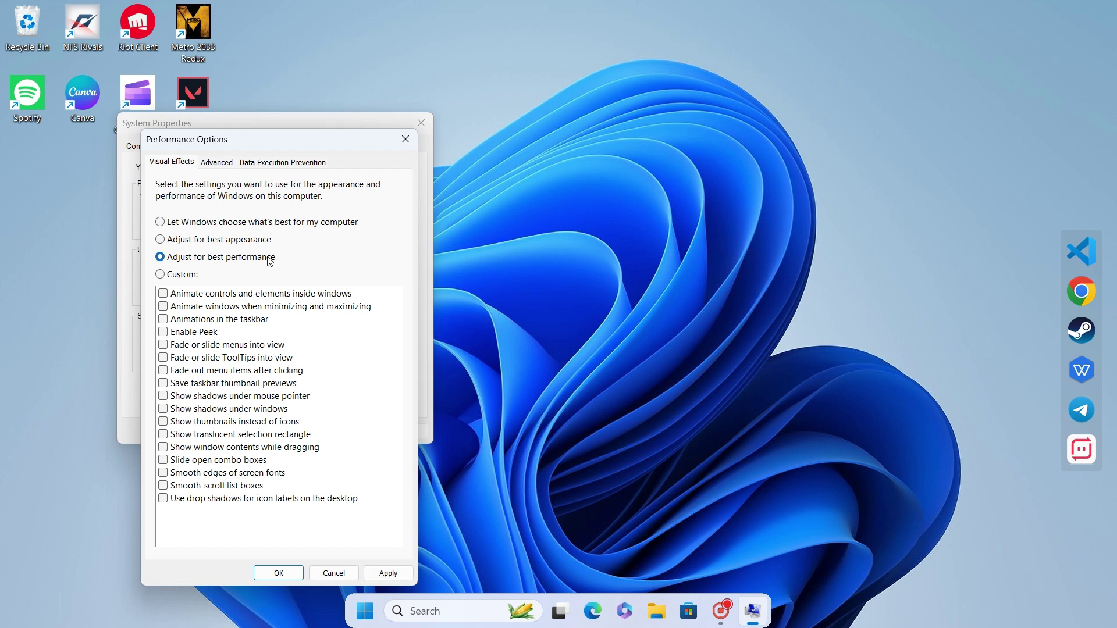
left_click(164, 422)
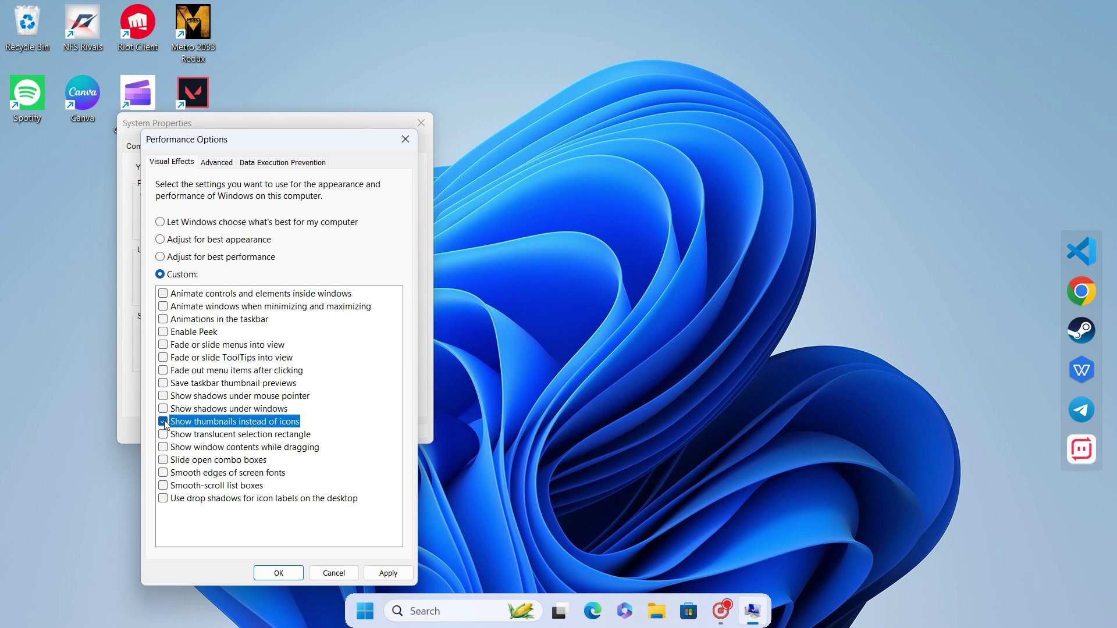
left_click(164, 474)
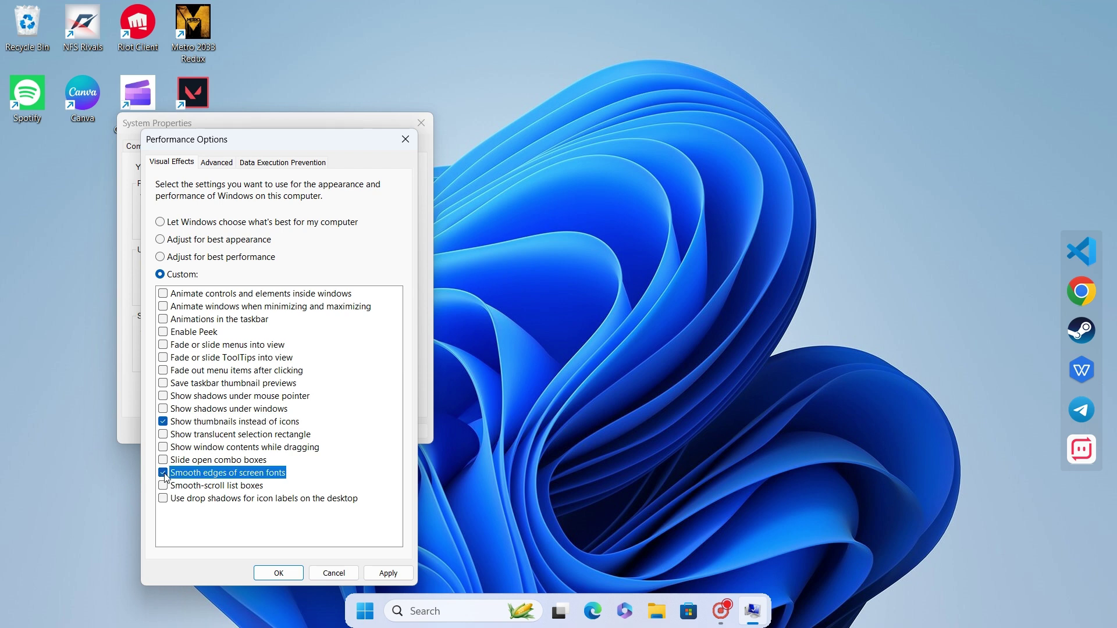
left_click(388, 575)
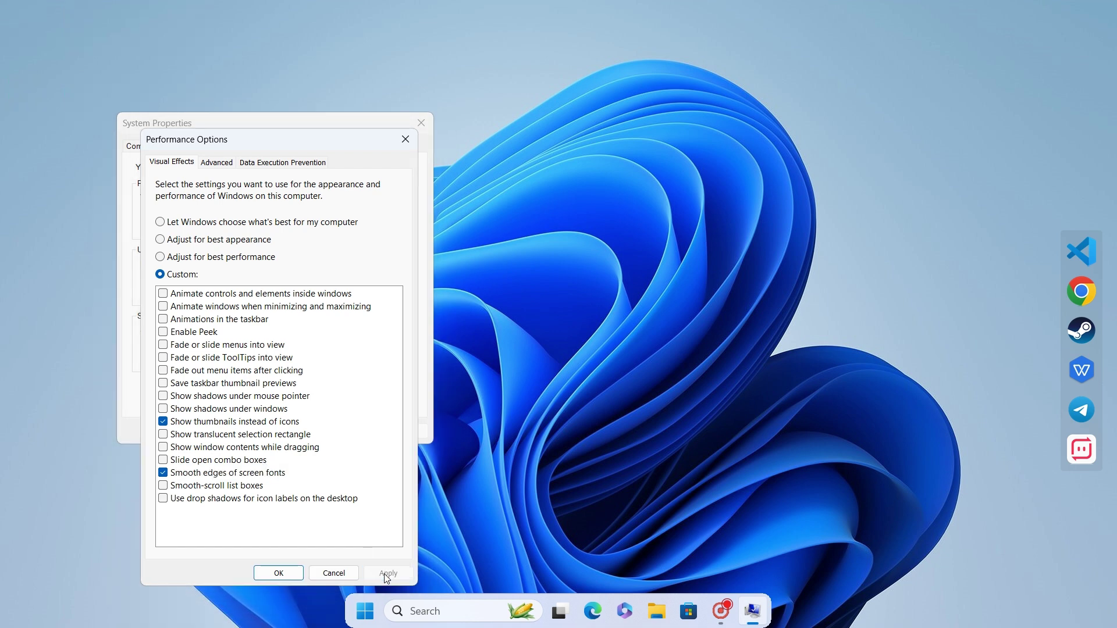
left_click(300, 575)
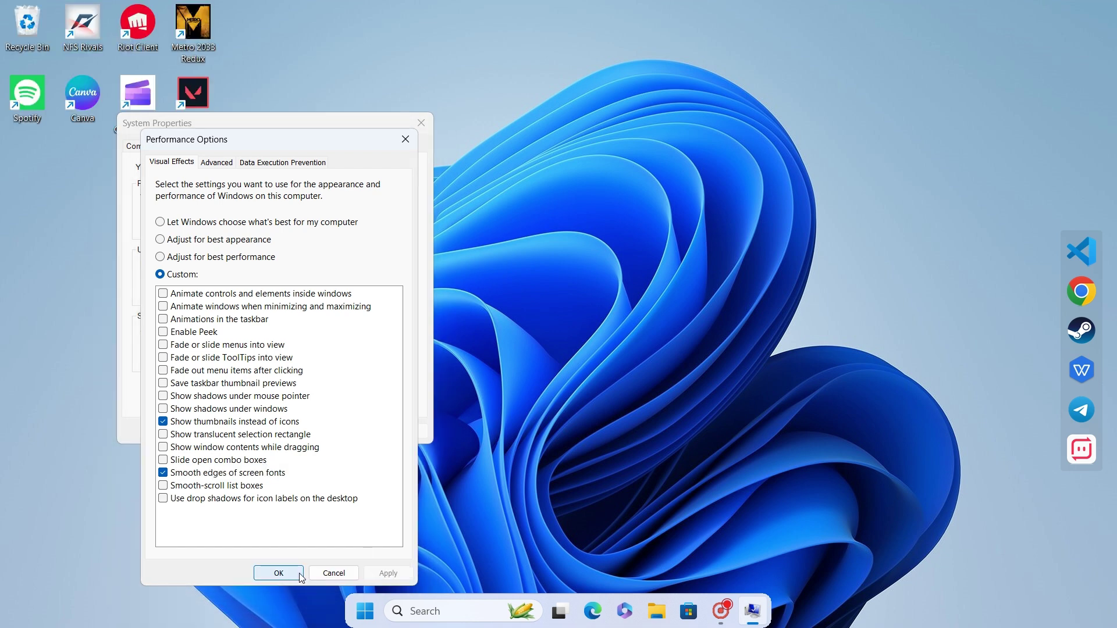
left_click(427, 129)
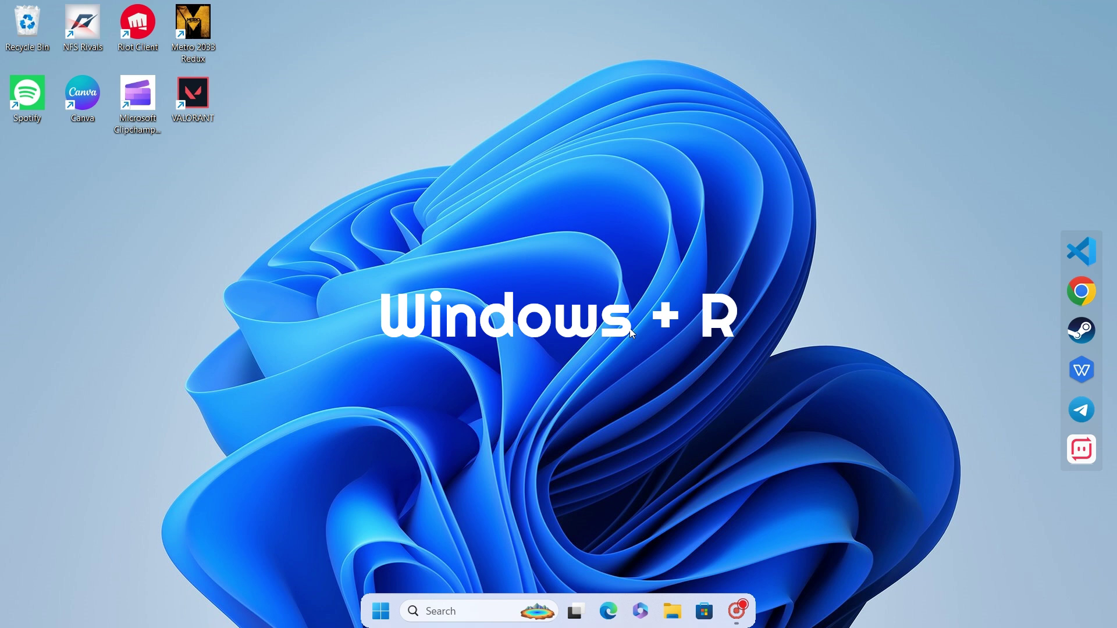
Open the Run box, move it to the centre, and enter %temp%
key("super+r")
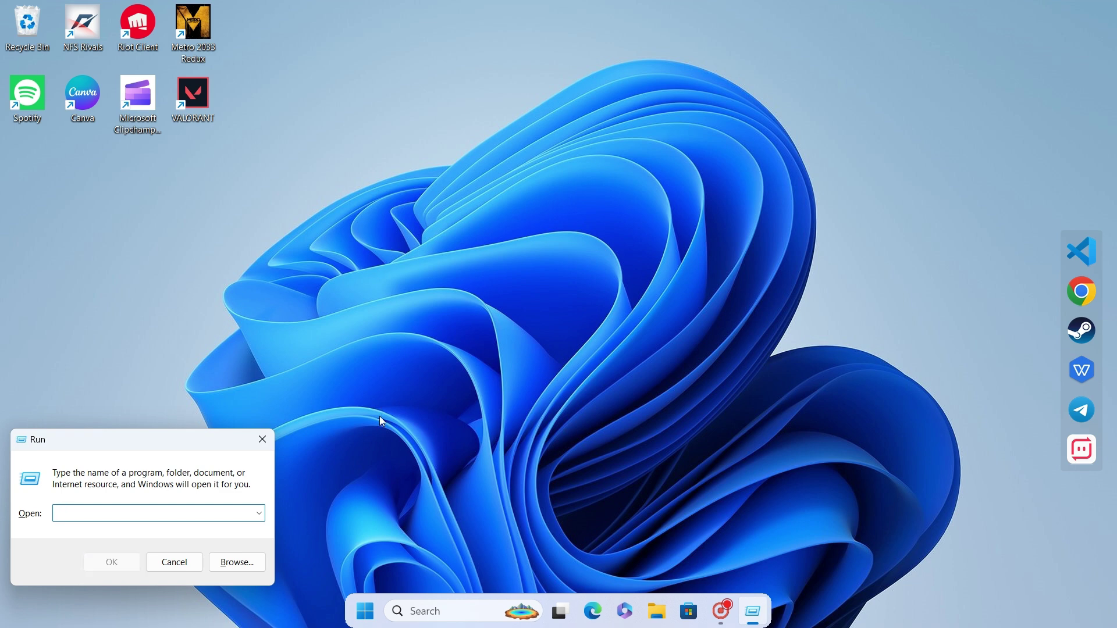
left_click_drag(154, 440, 579, 257)
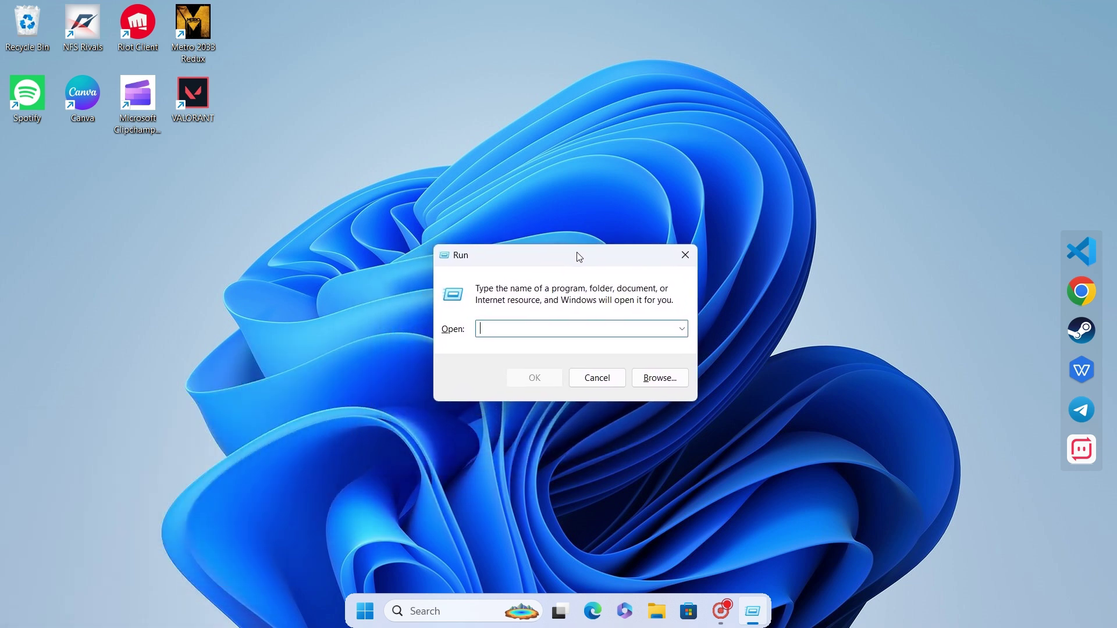
type("%temp")
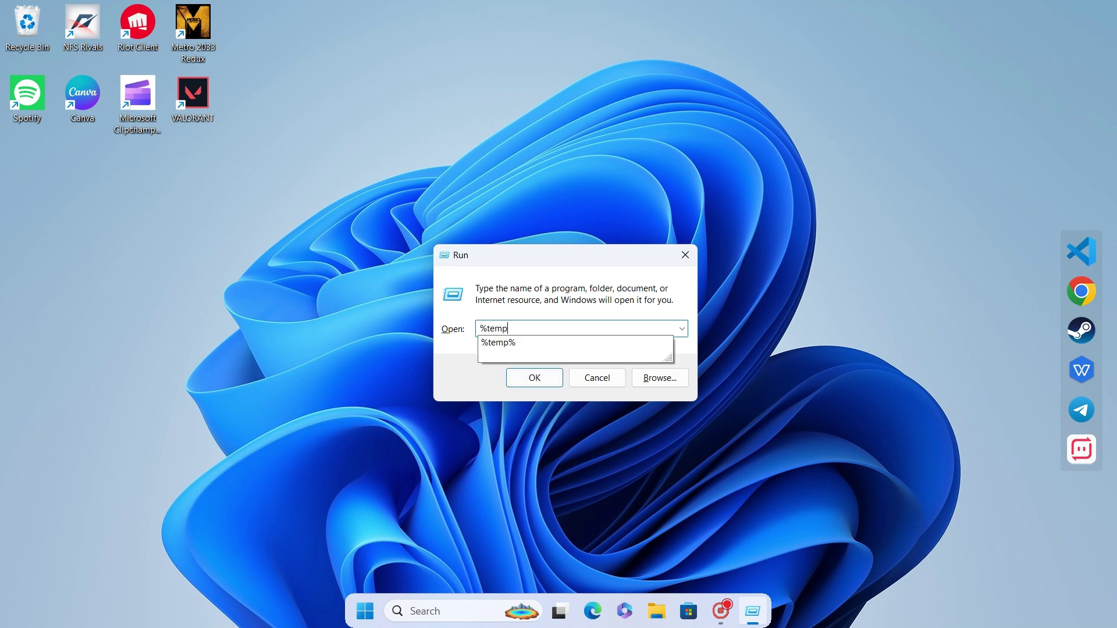
type("%")
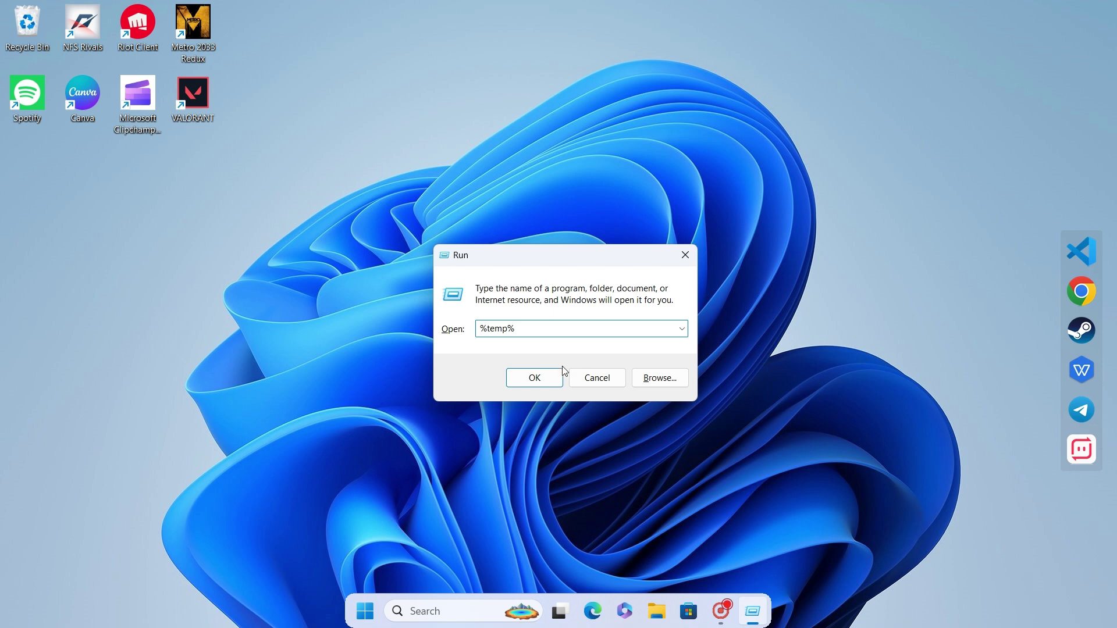
Open the Temp folder and look through its 211 items
left_click(544, 380)
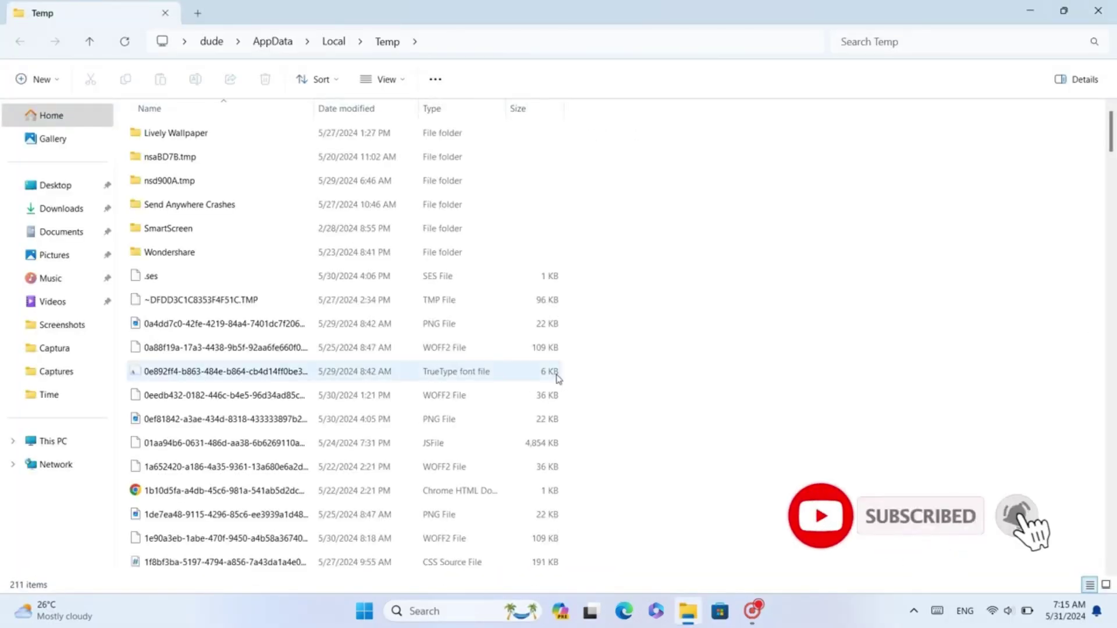
scroll(557, 379, "down", 10)
scroll(556, 379, "down", 10)
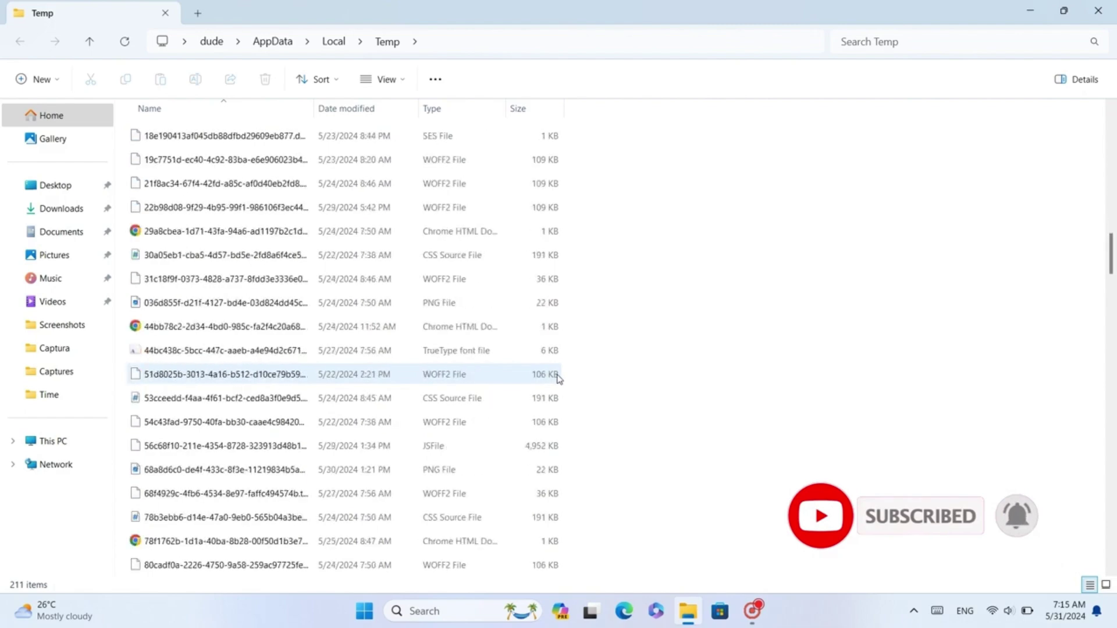
scroll(557, 379, "up", 13)
scroll(558, 379, "up", 5)
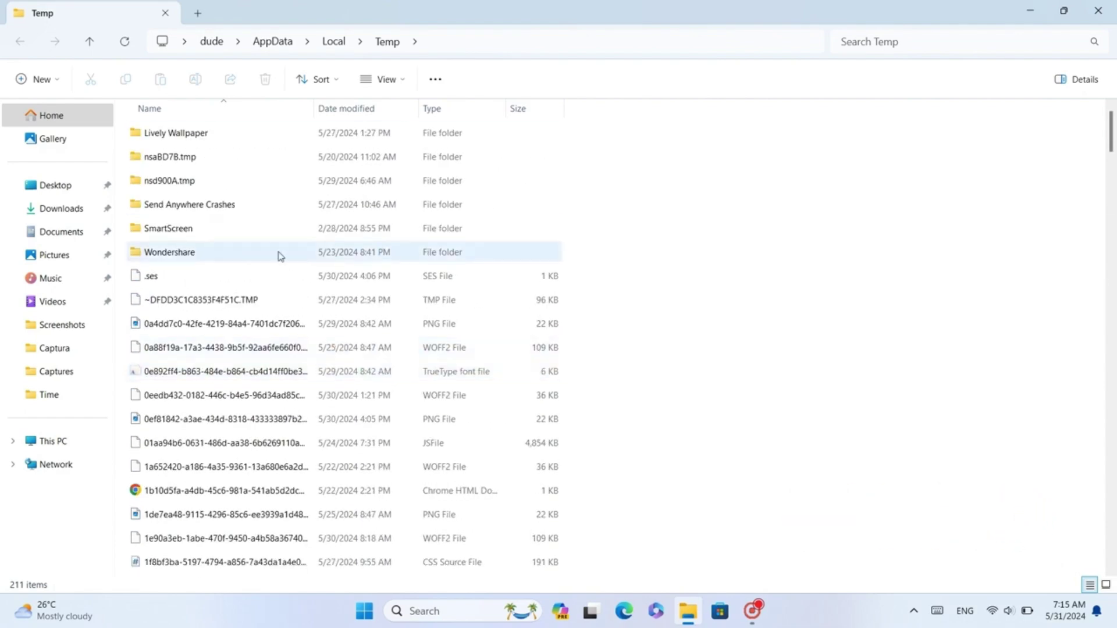
Delete every item in Temp, skipping the nine files still in use
left_click(328, 209)
key("ctrl+a")
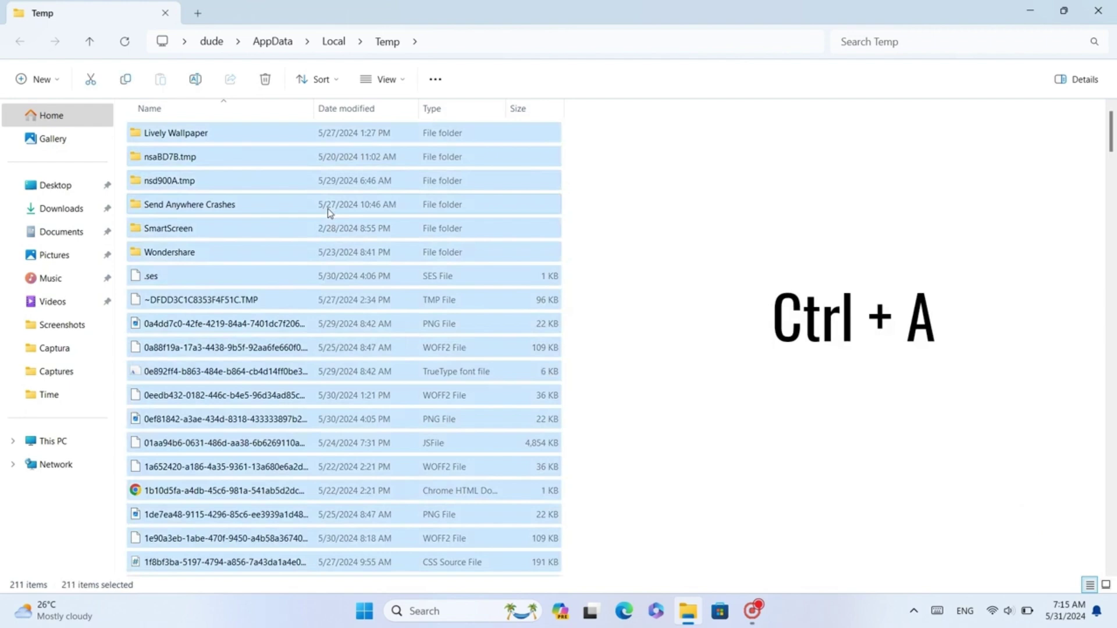
left_click(265, 80)
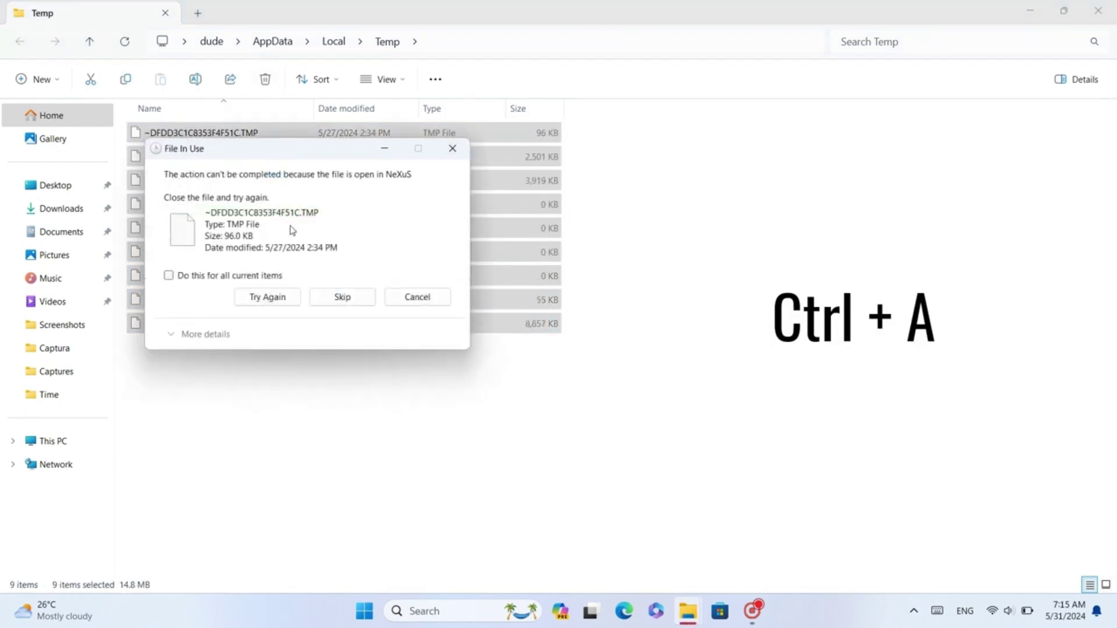
left_click(329, 297)
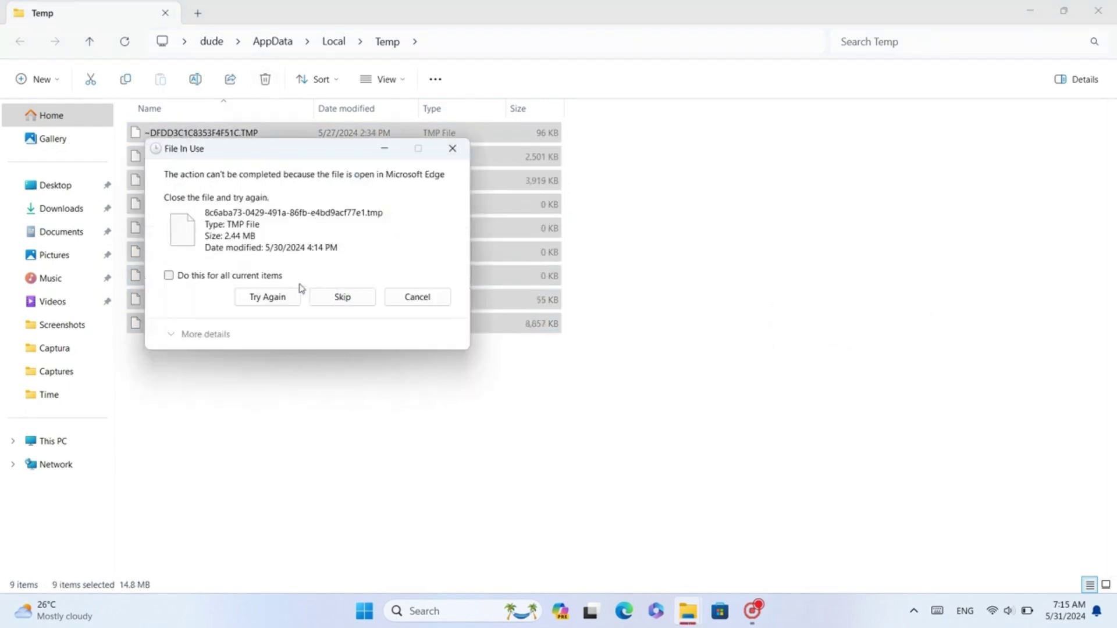
left_click(329, 298)
left_click(328, 299)
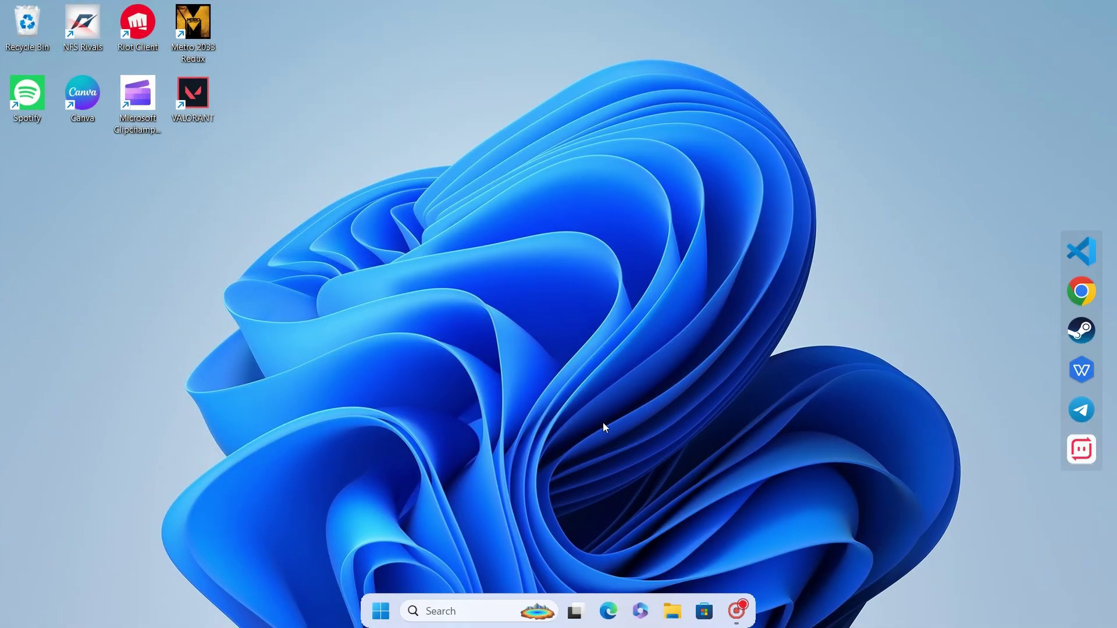
Launch Disk Cleanup for drive C: with the cleanmgr command
key("super+r")
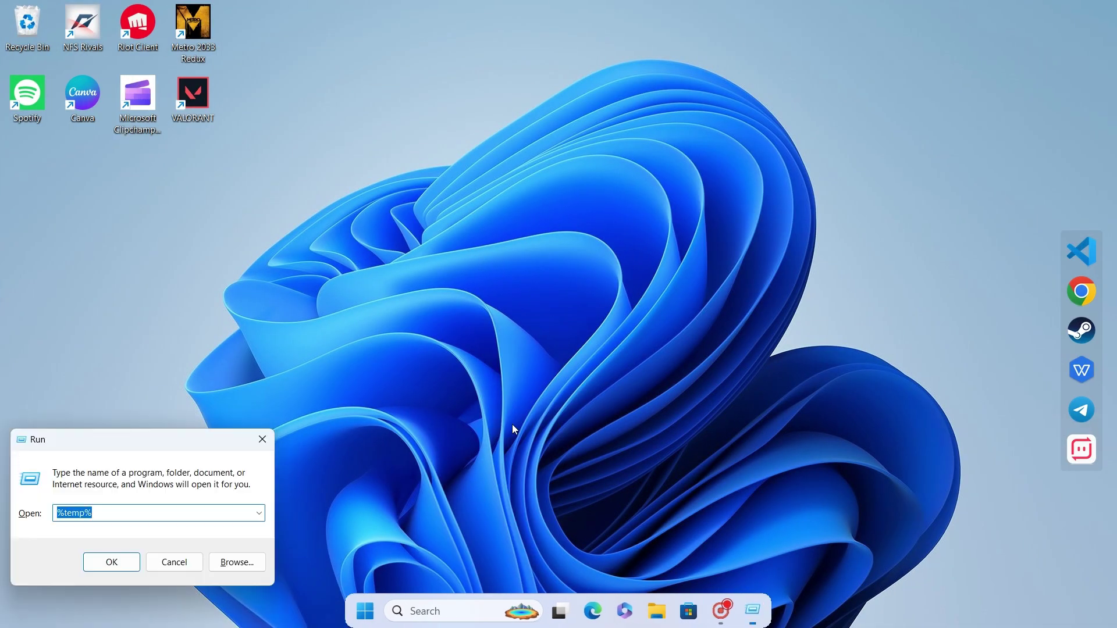
key("BackSpace")
left_click_drag(239, 433, 620, 257)
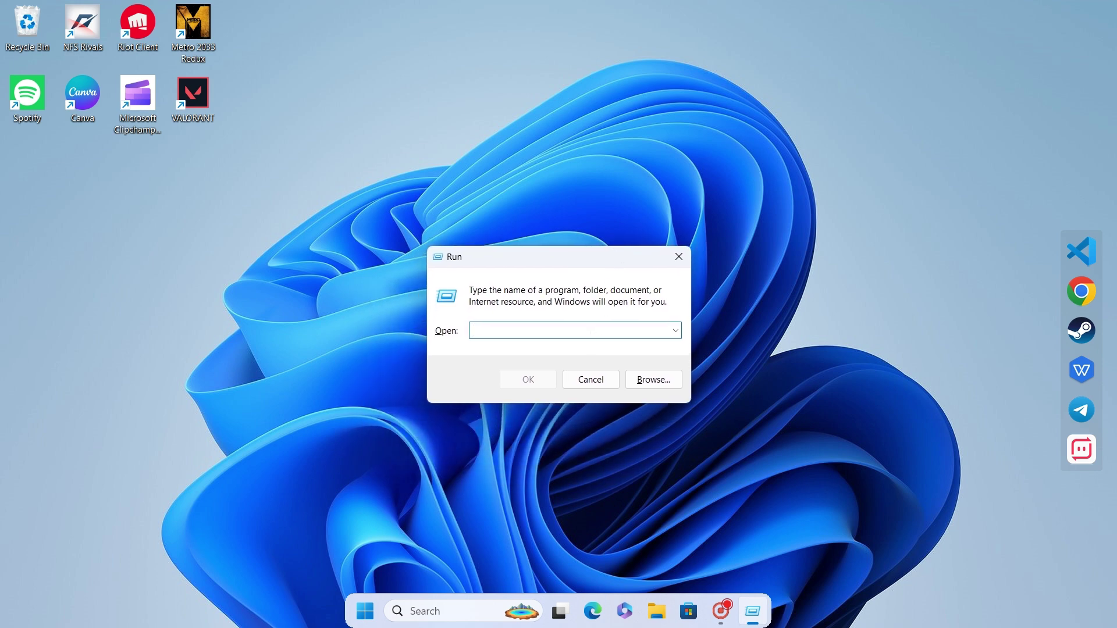
type("c")
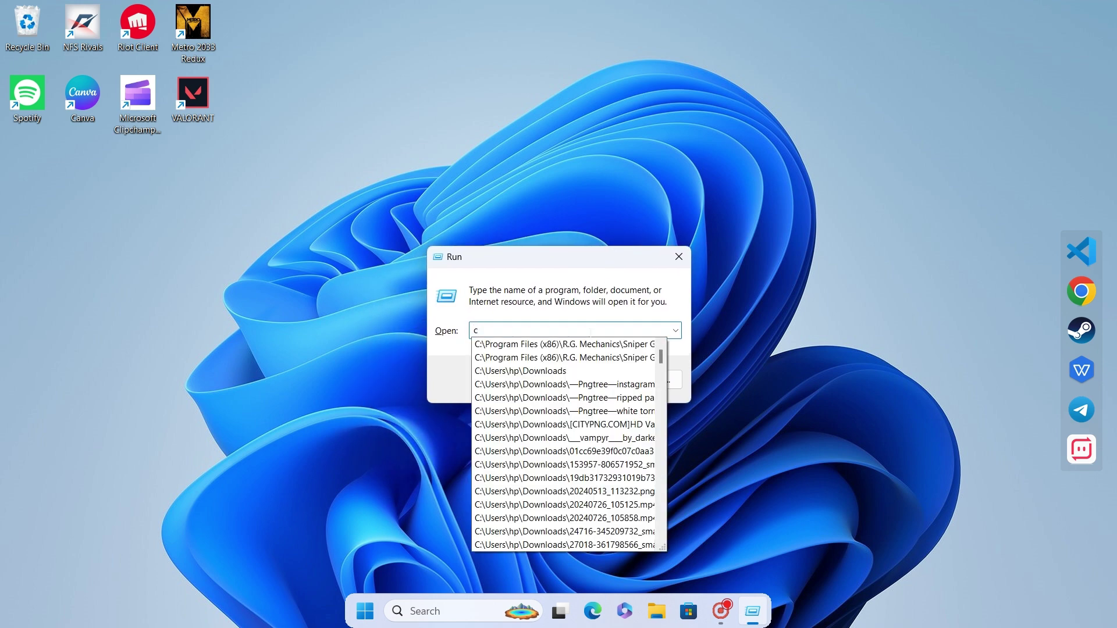
type("leanmg")
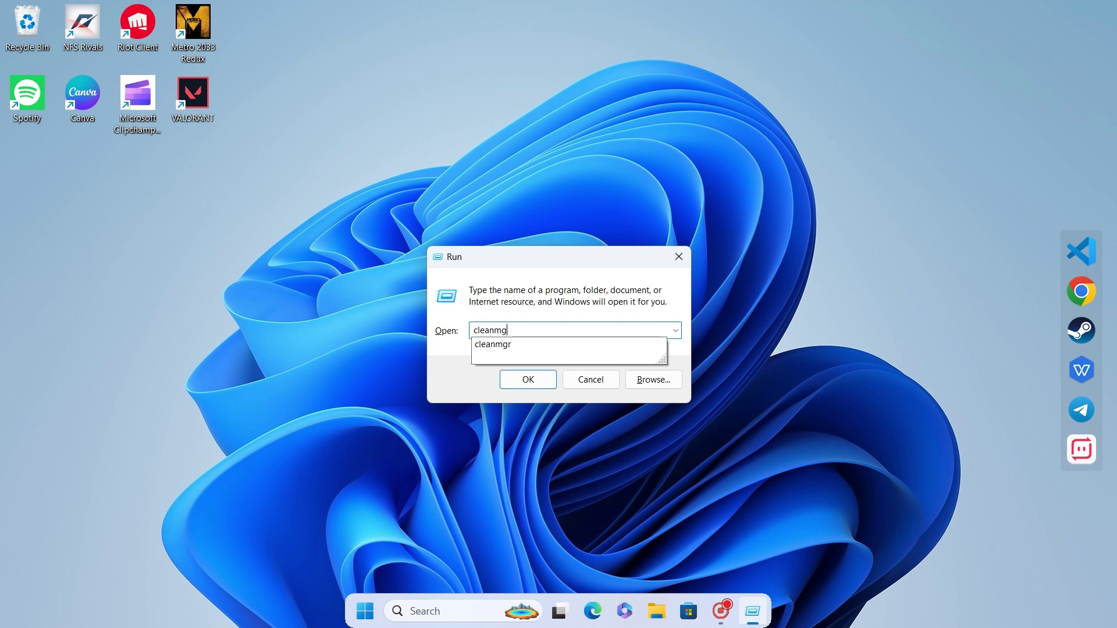
type("r")
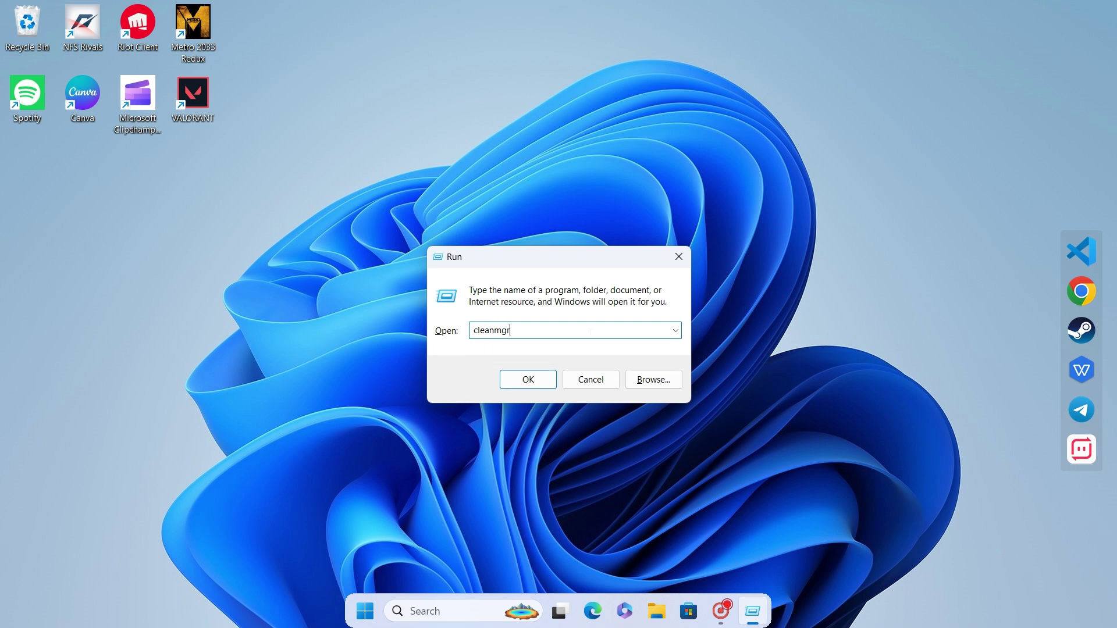
left_click(532, 383)
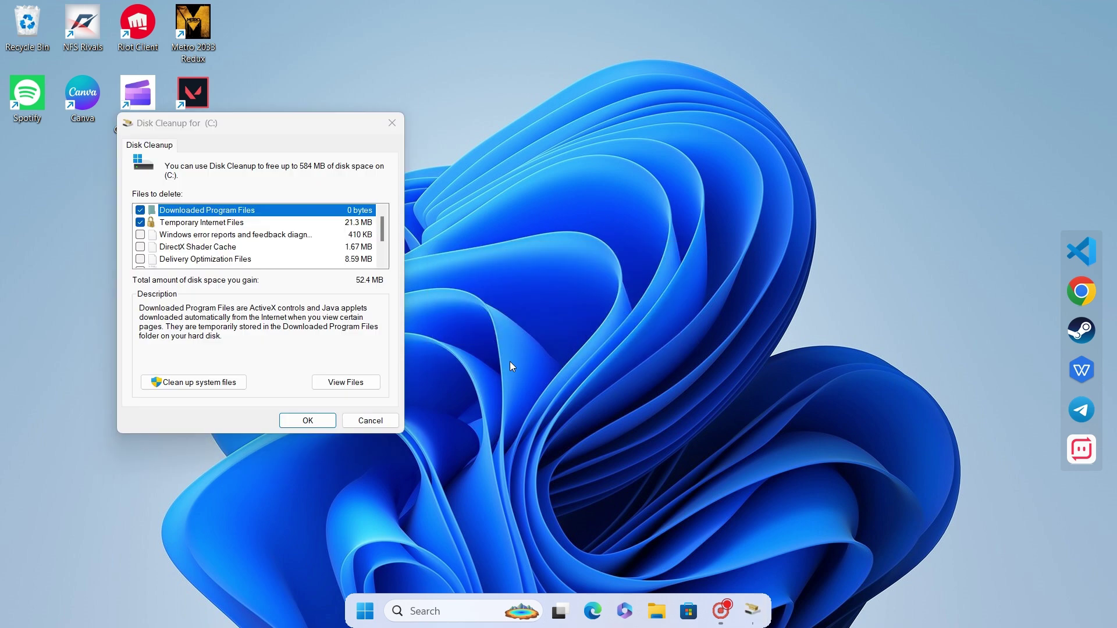
left_click_drag(314, 127, 441, 126)
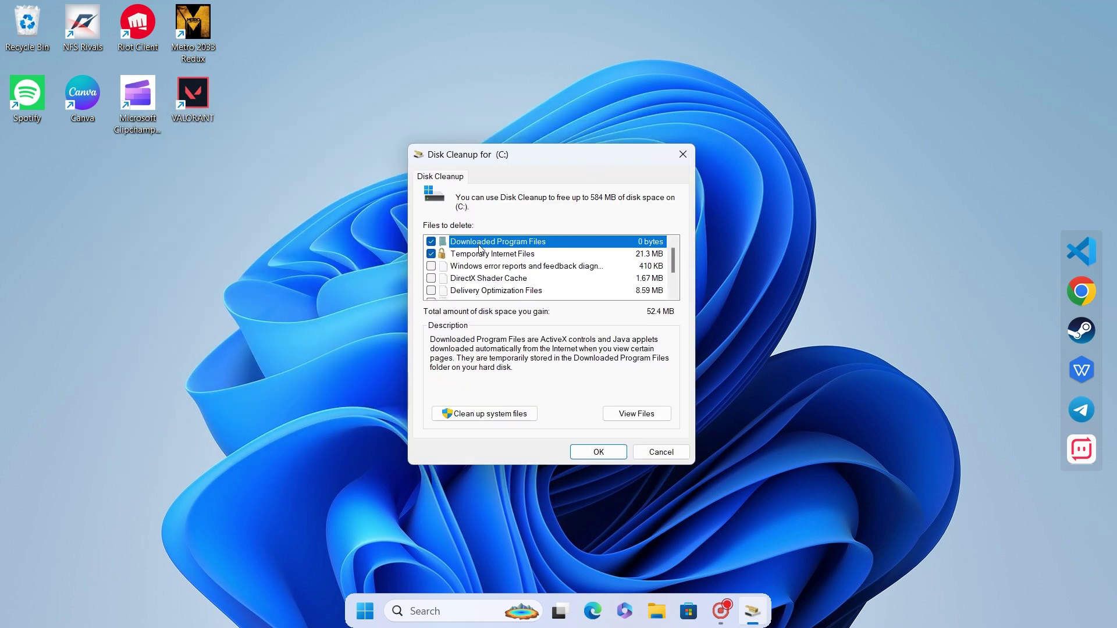
Check all junk categories, including error reports, shader cache, Recycle Bin and temporary files, and delete them (~584 MB)
left_click(431, 266)
left_click(431, 278)
left_click(431, 291)
scroll(434, 274, "down", 1)
left_click(431, 266)
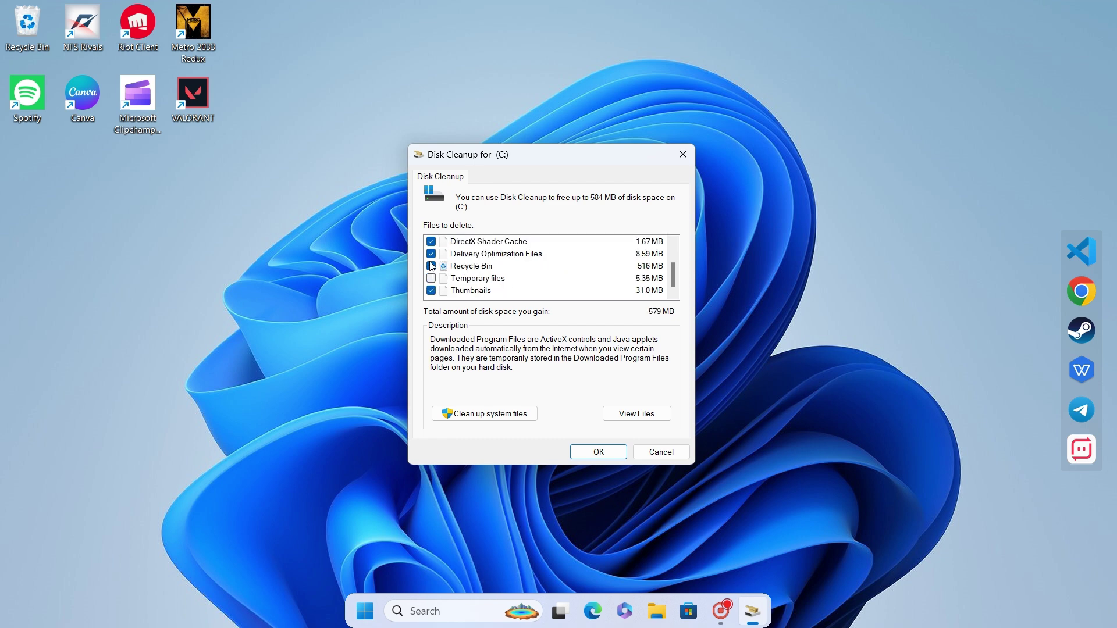
left_click(431, 278)
left_click(431, 290)
scroll(510, 284, "up", 1)
scroll(510, 284, "down", 1)
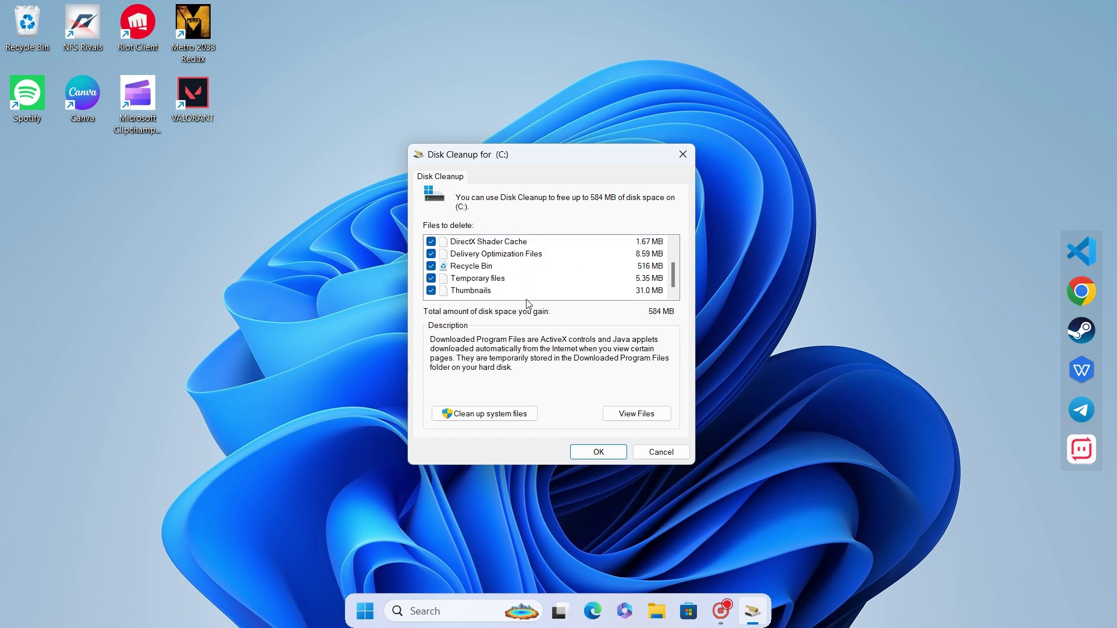
left_click(599, 453)
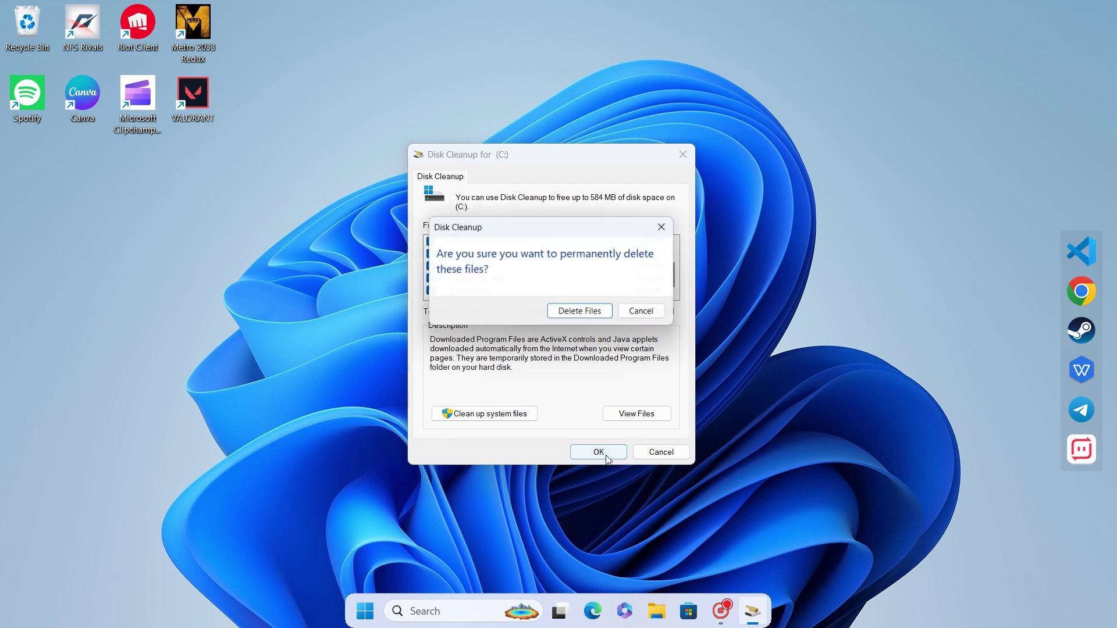
left_click(602, 322)
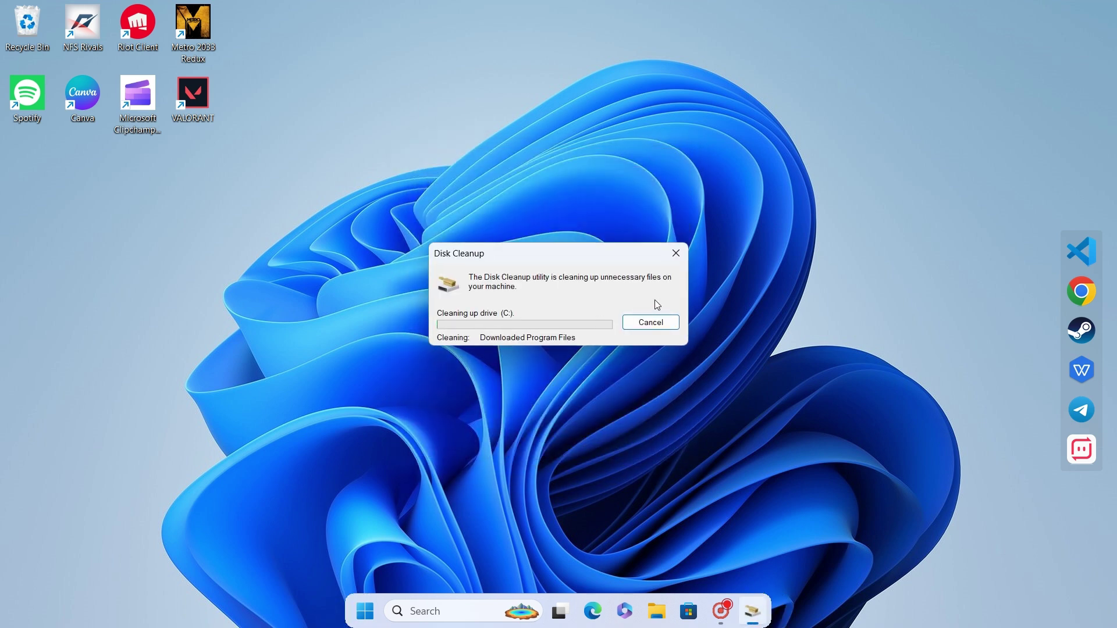